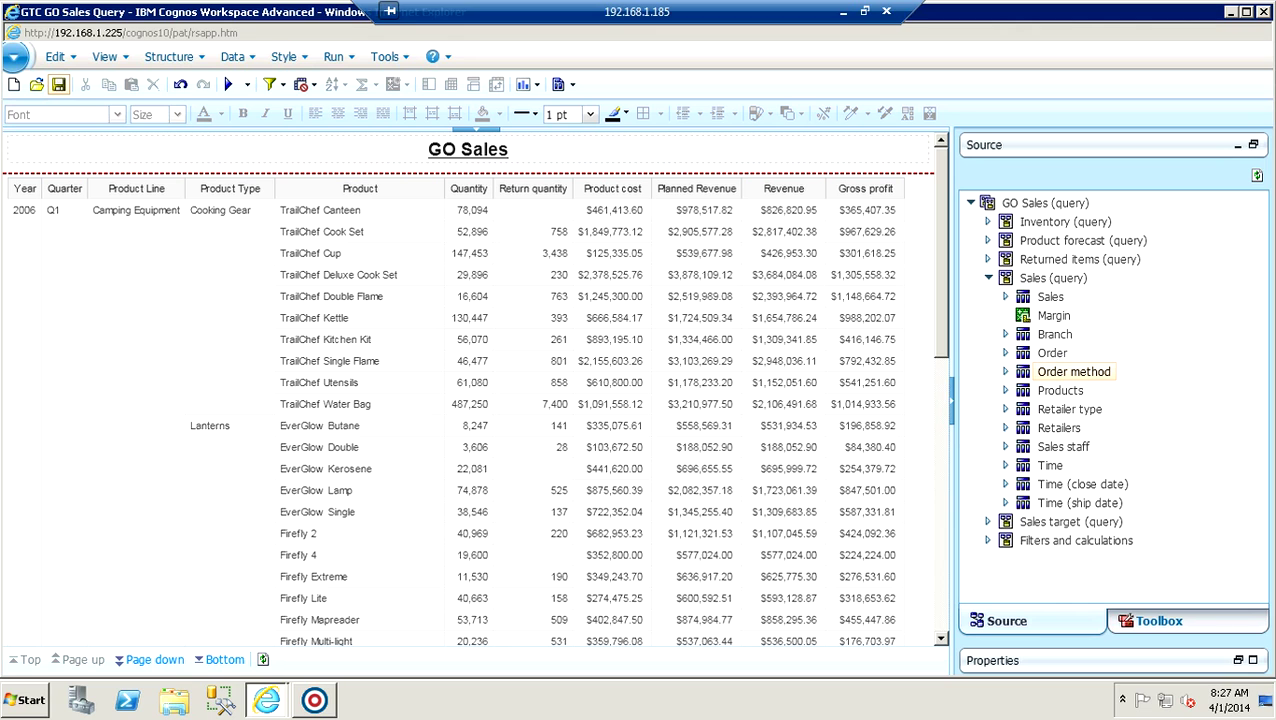
Save the GO Sales report, then display GTC GO Sales Query's search path, ID and URL properties.
click(58, 84)
click(266, 700)
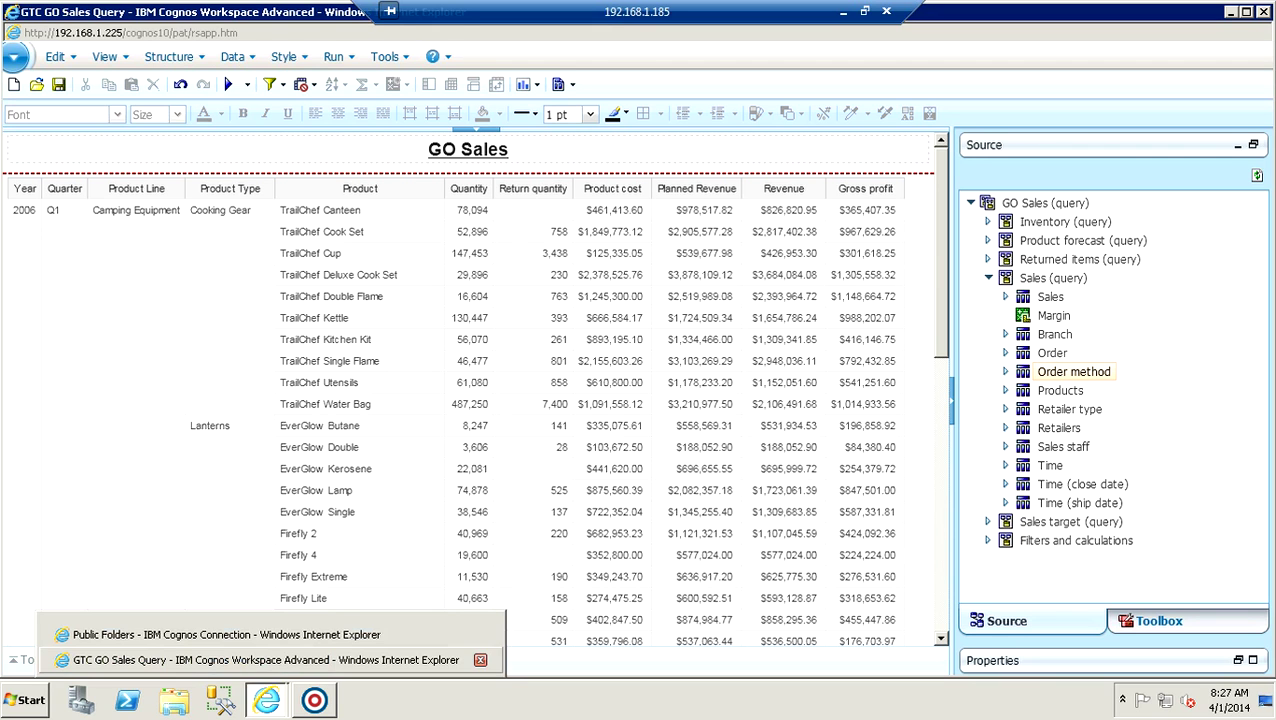
click(220, 629)
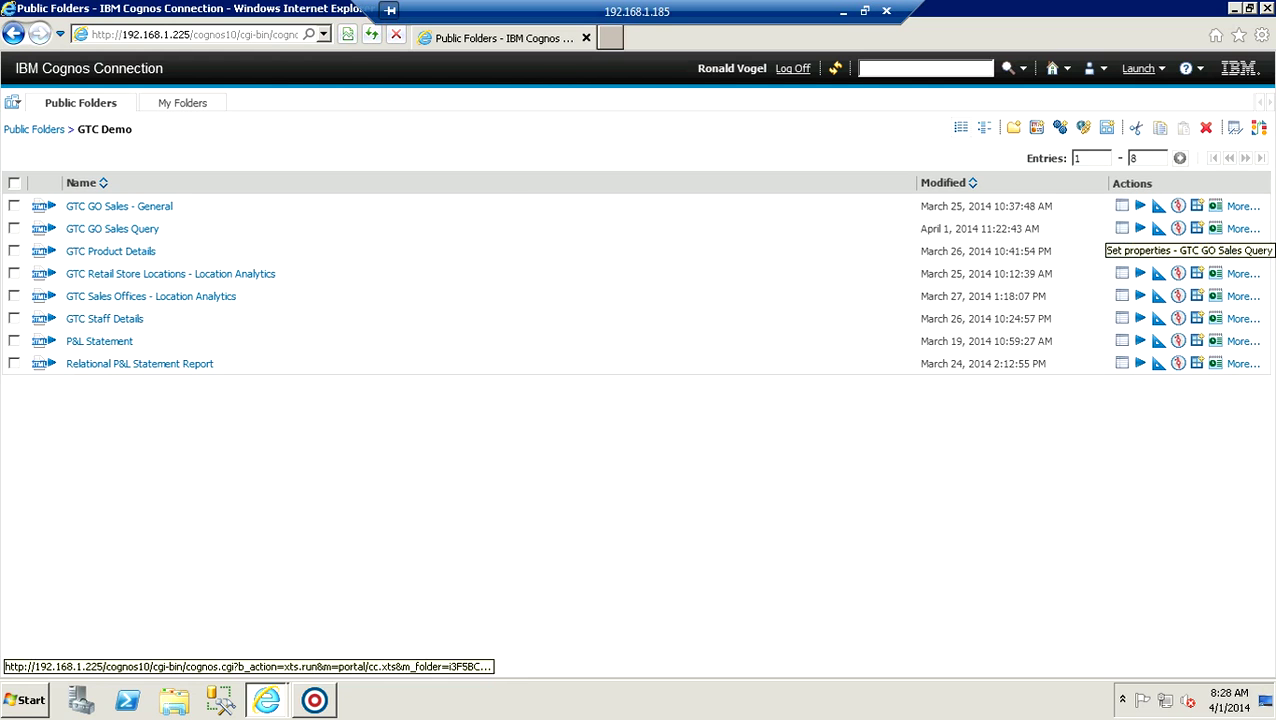
click(1122, 229)
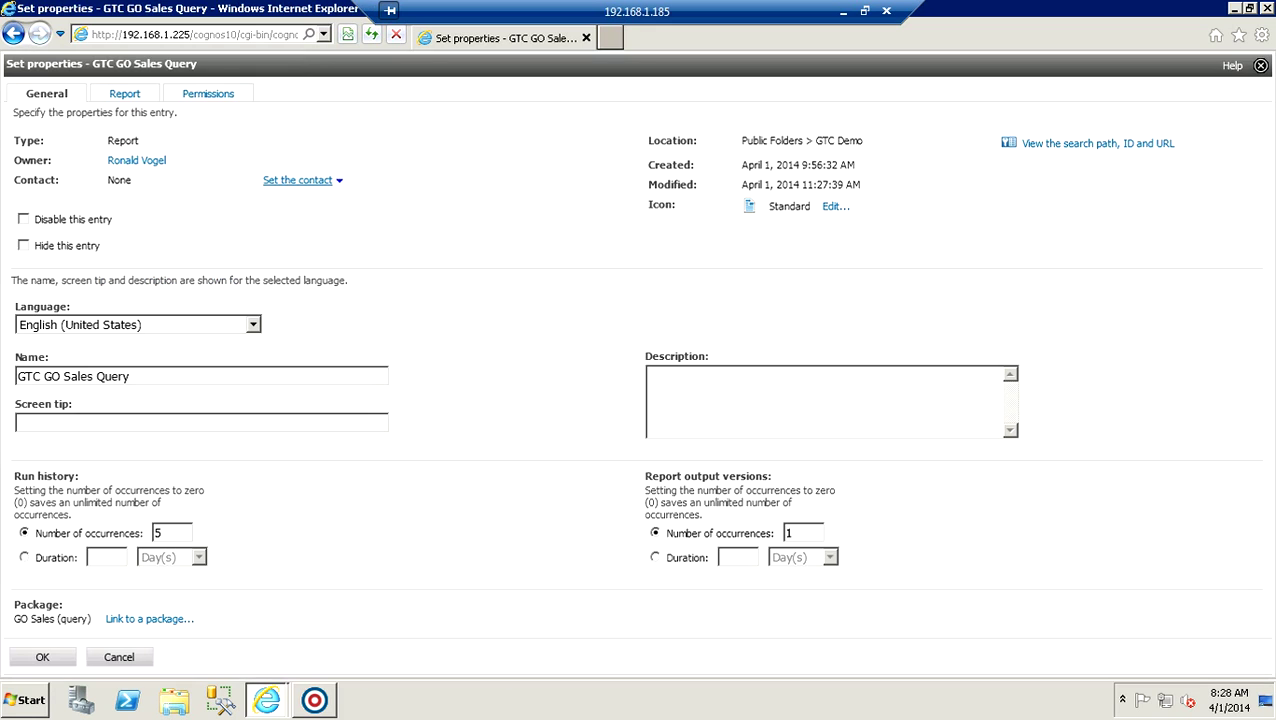
click(1097, 143)
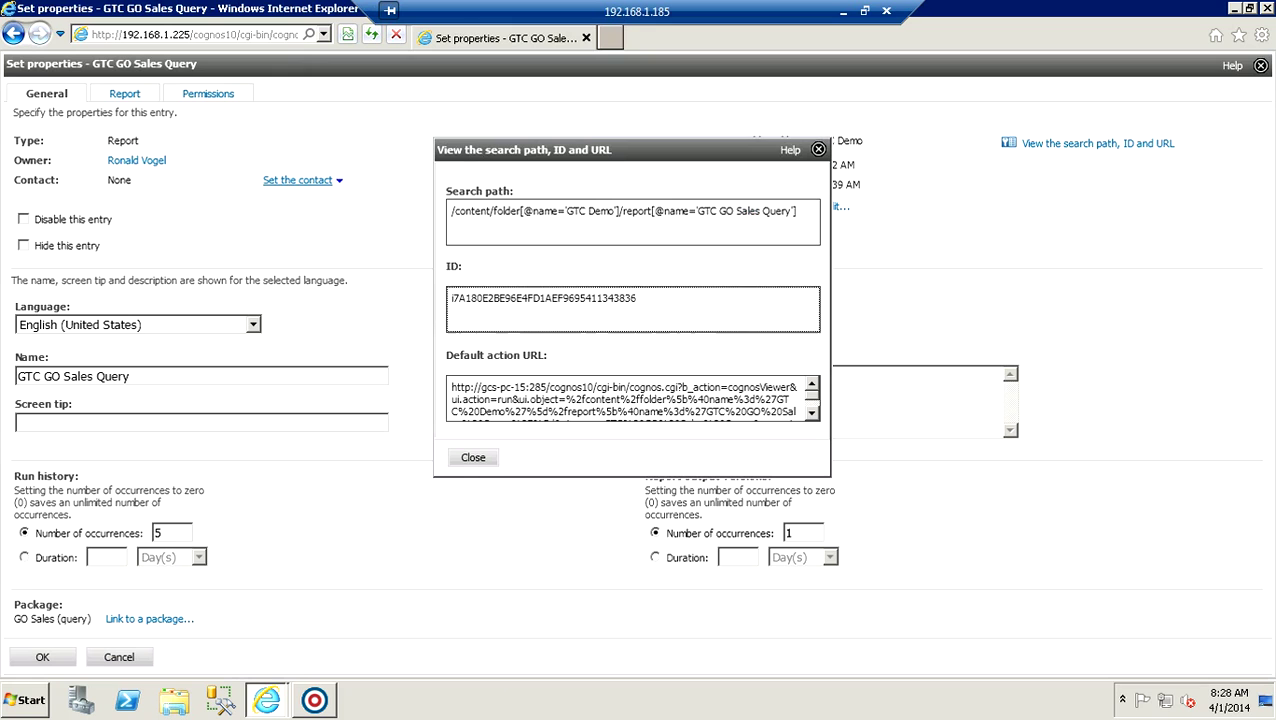
Select the complete ID value of GTC GO Sales Query for copying.
drag(638, 298, 450, 188)
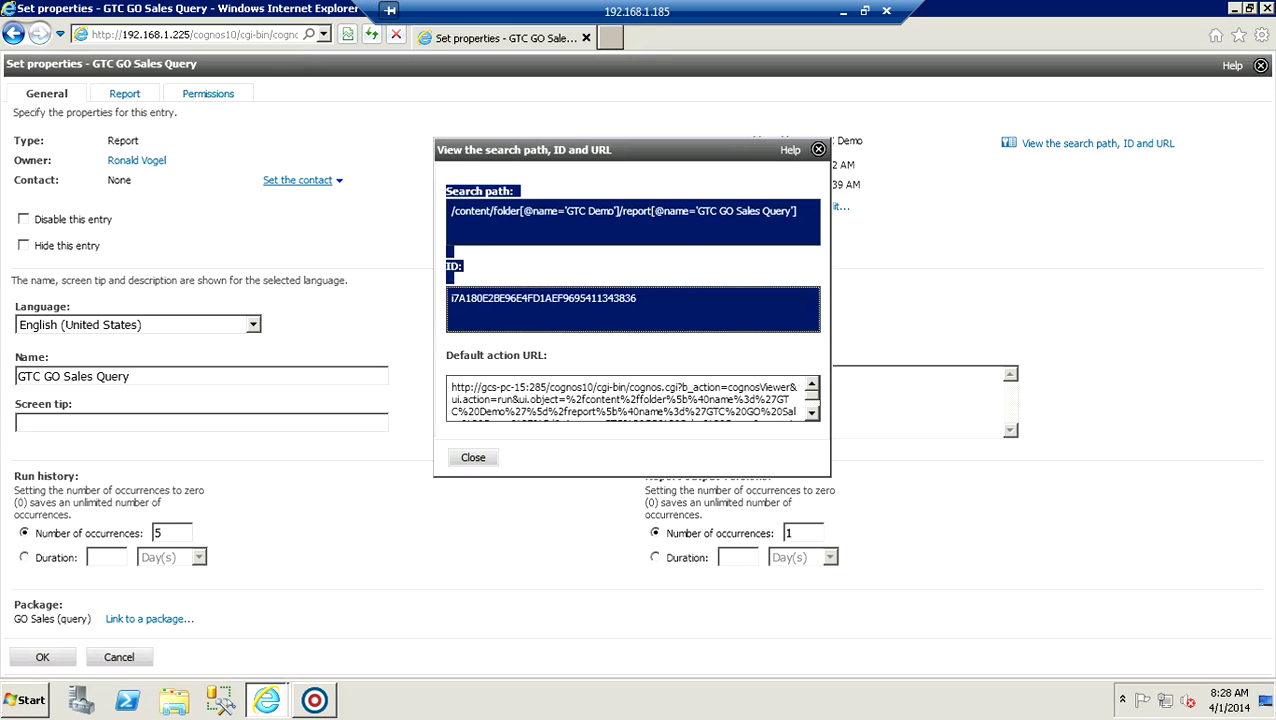
click(450, 188)
drag(638, 298, 438, 280)
key(ctrl+c)
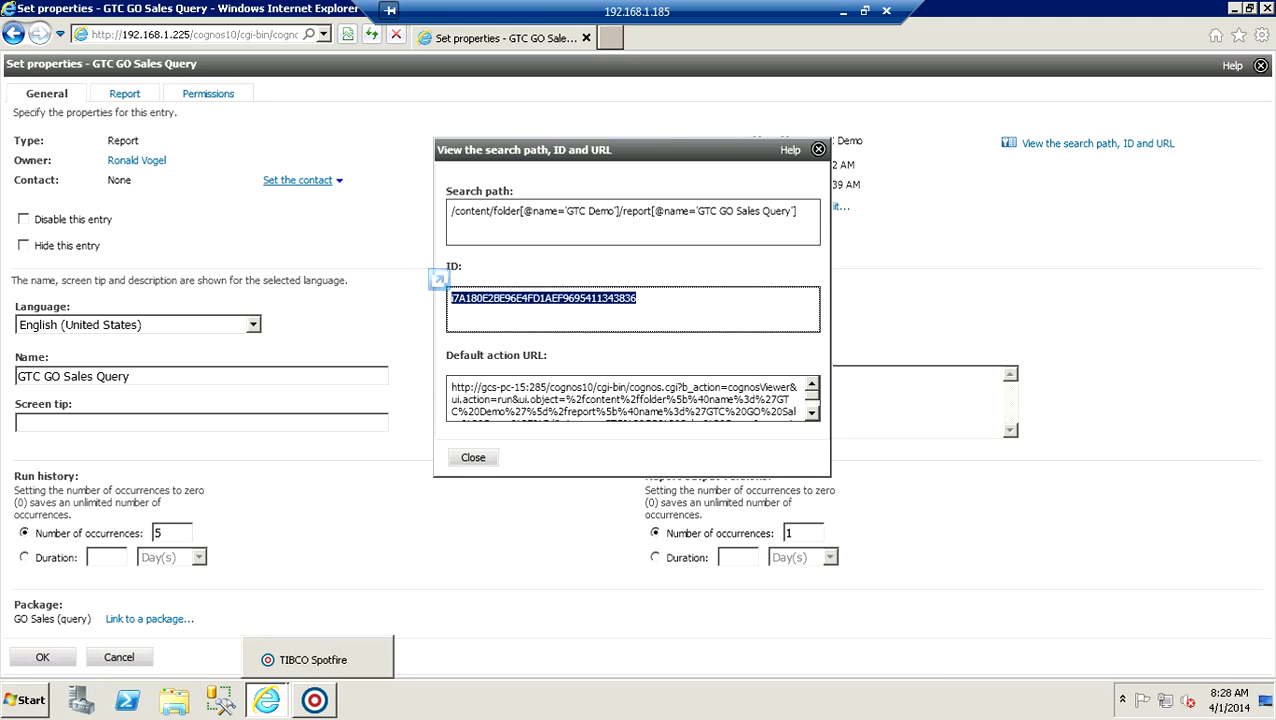
In Spotfire's library browser, widen the Name column and launch GTC_Production_Link.
click(314, 699)
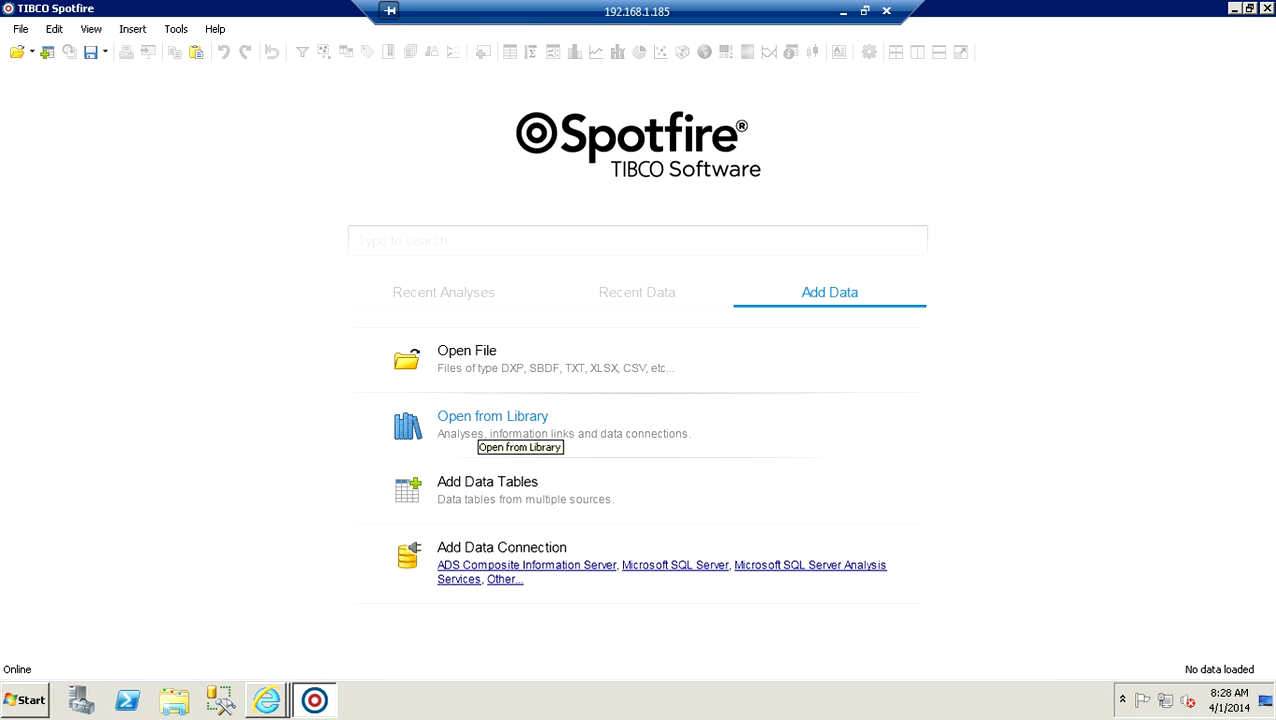
click(478, 428)
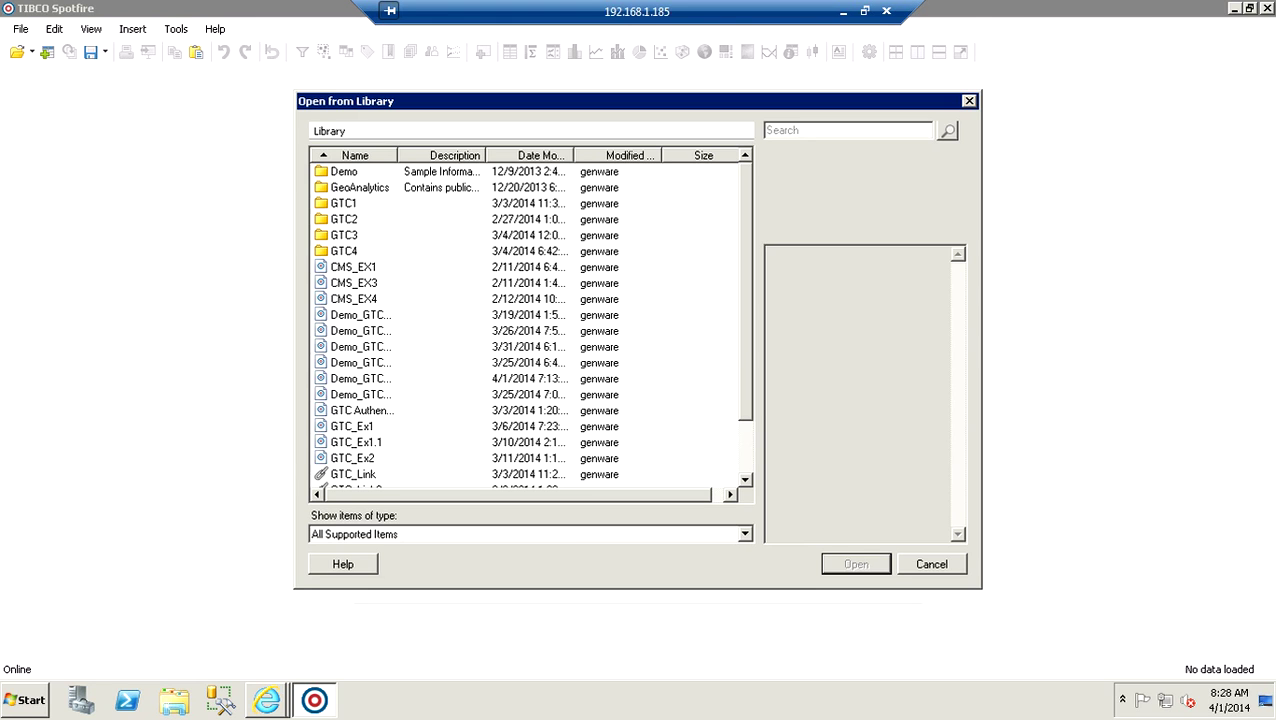
drag(398, 155, 495, 155)
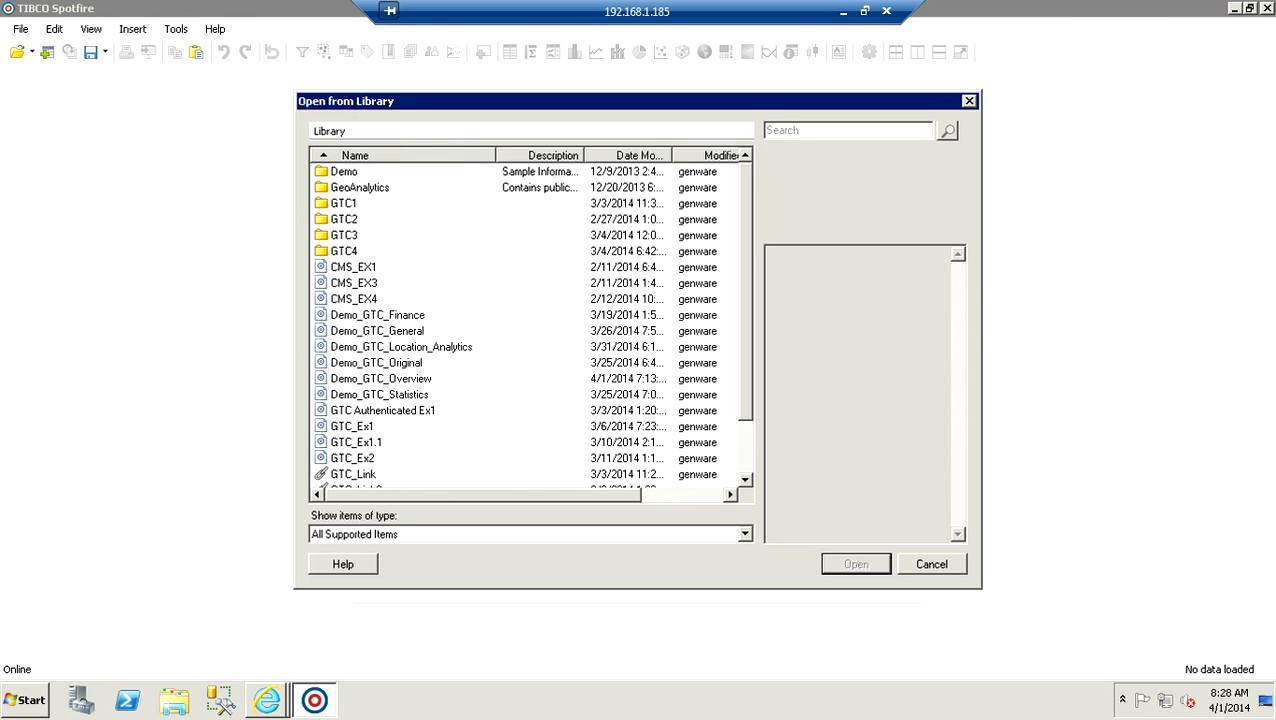
scroll(490, 385, down, 2)
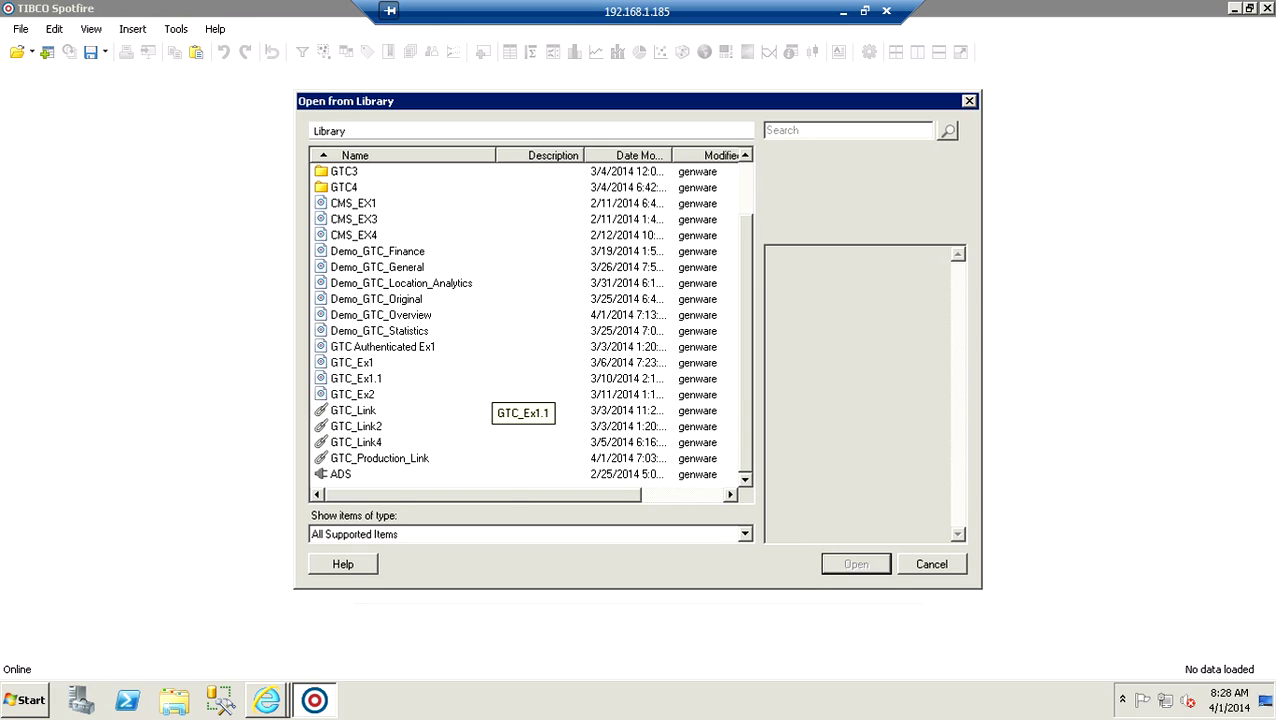
double_click(380, 458)
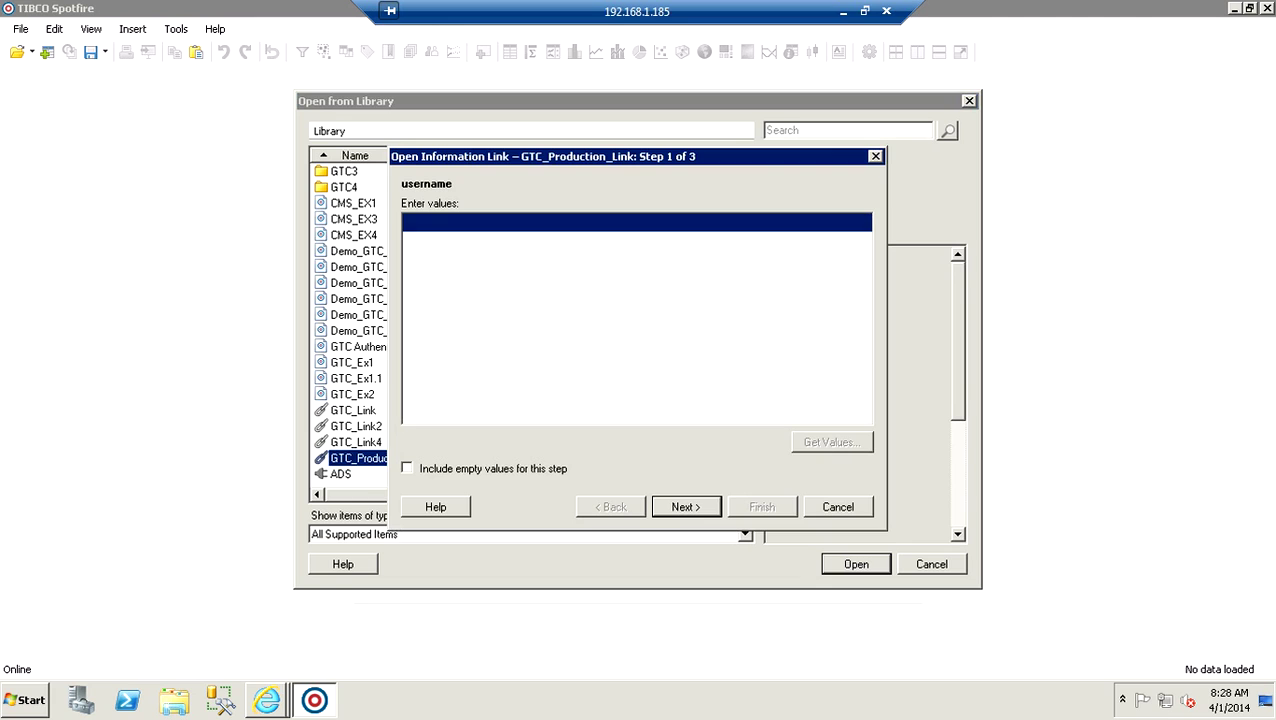
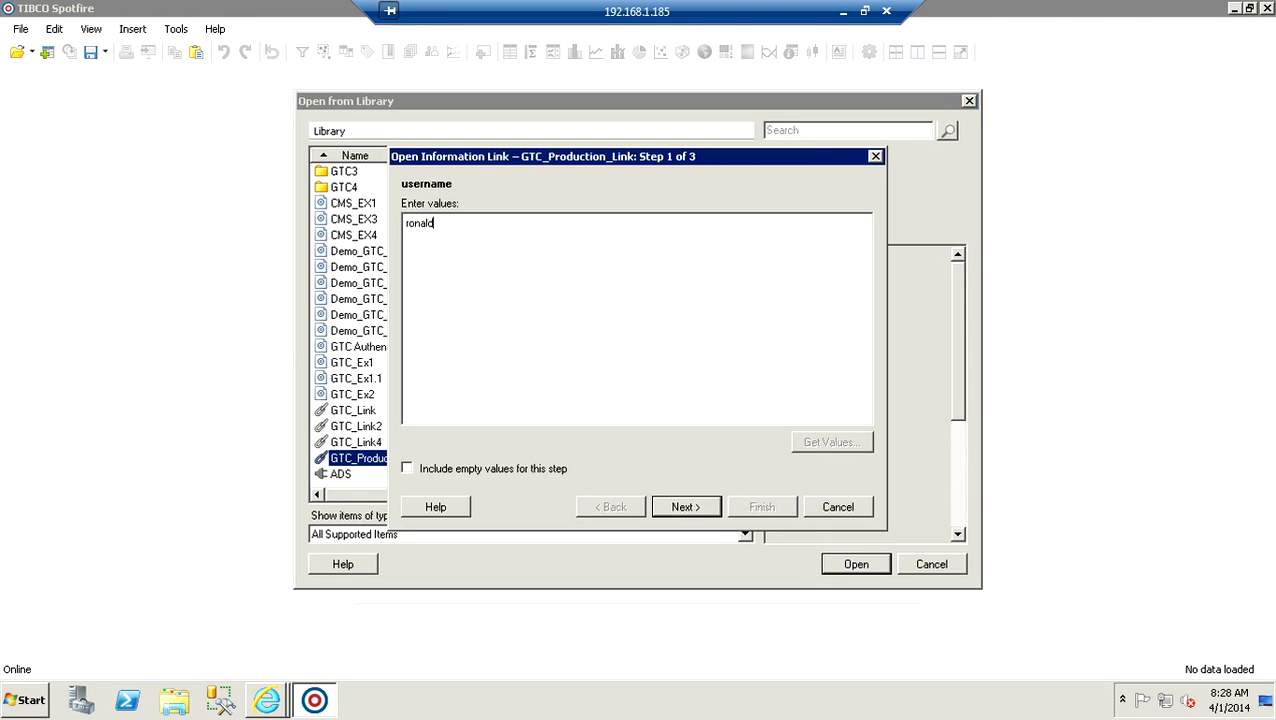
Enter the username and password, paste the copied report ID, and finish the prompts.
key(Return)
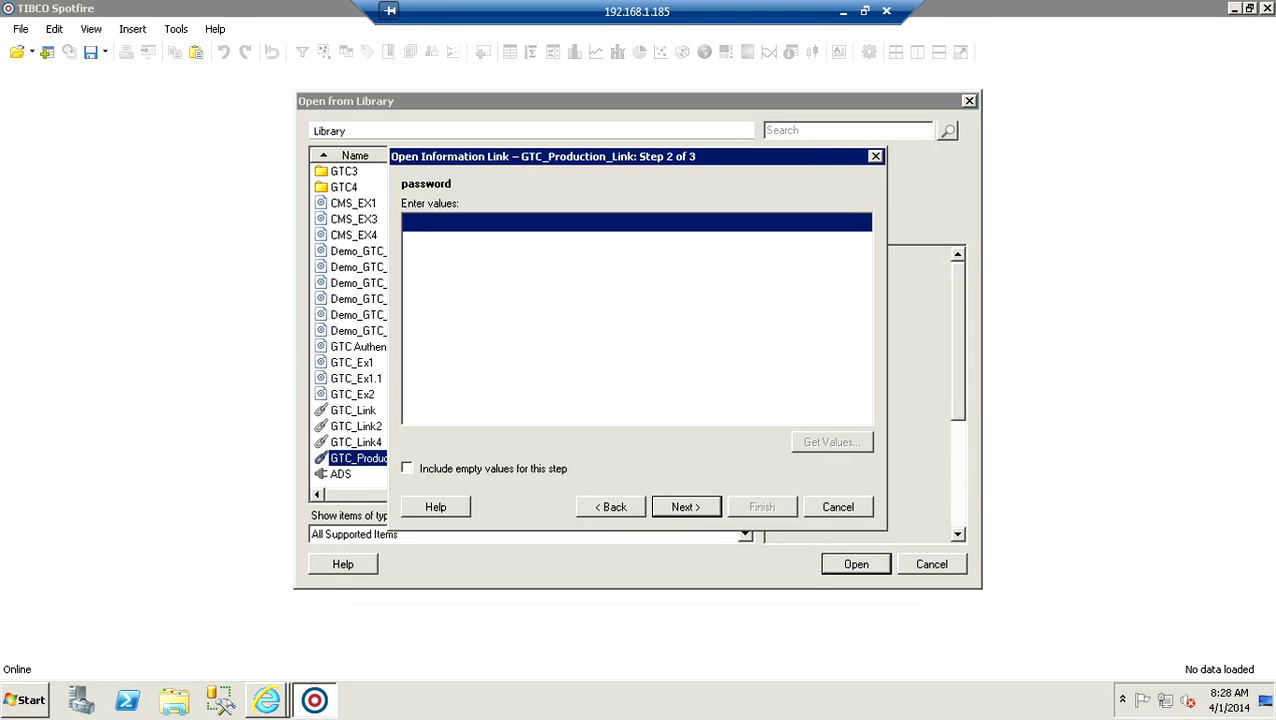
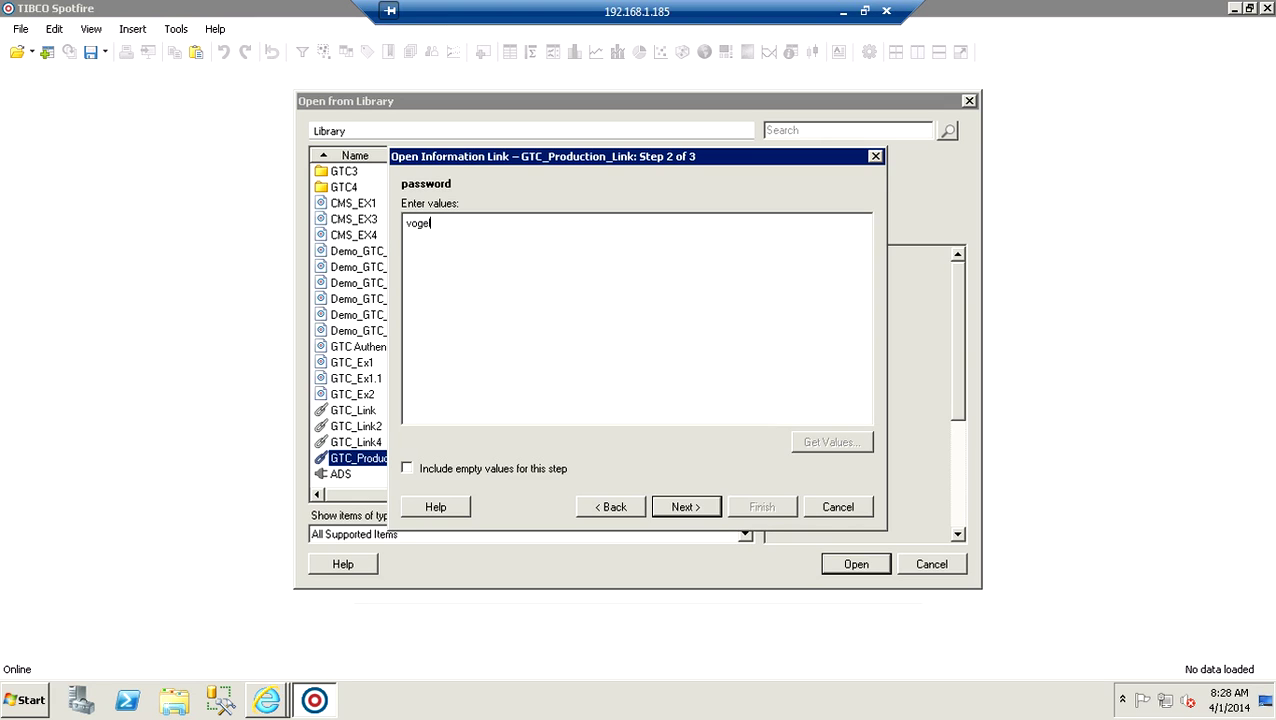
key(Return)
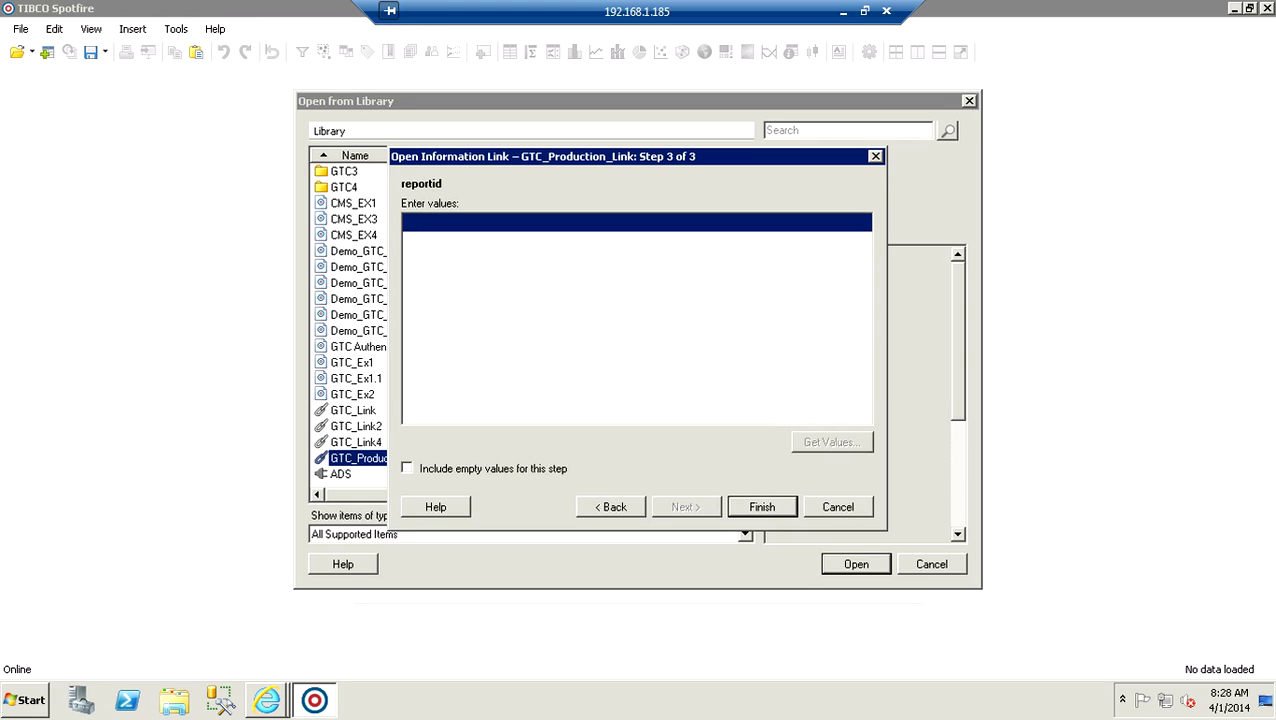
key(ctrl+v)
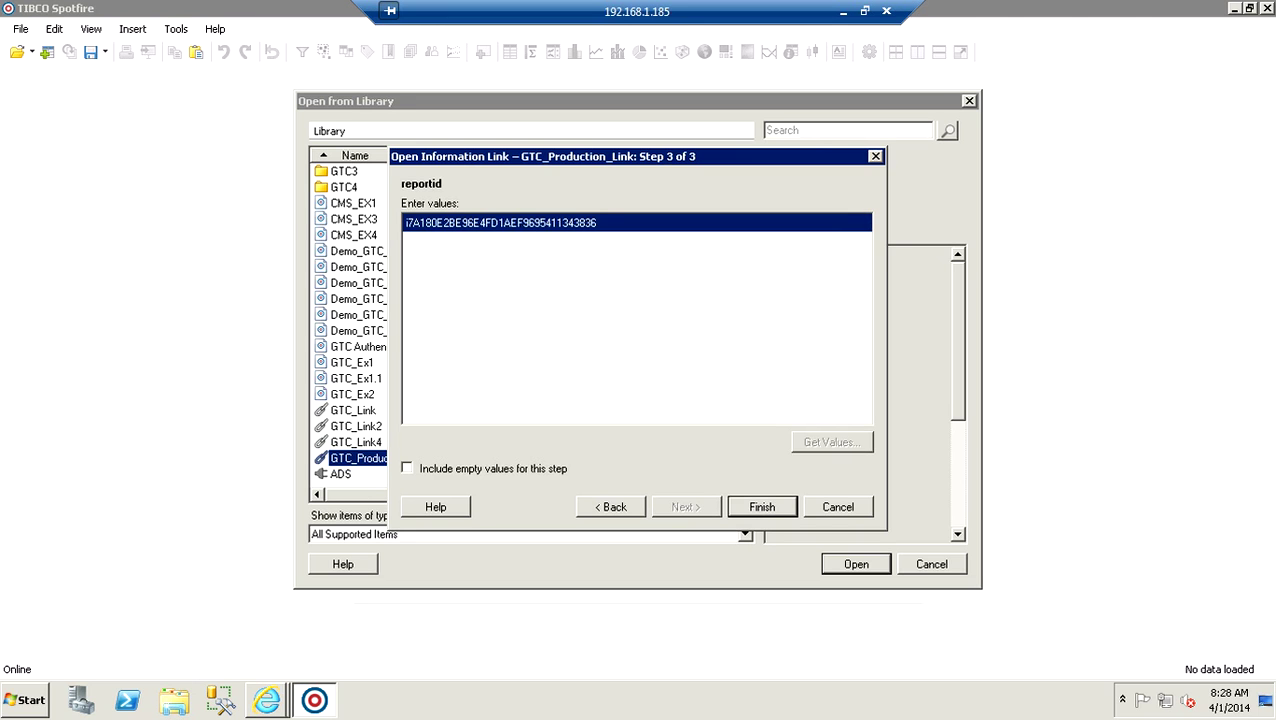
key(Return)
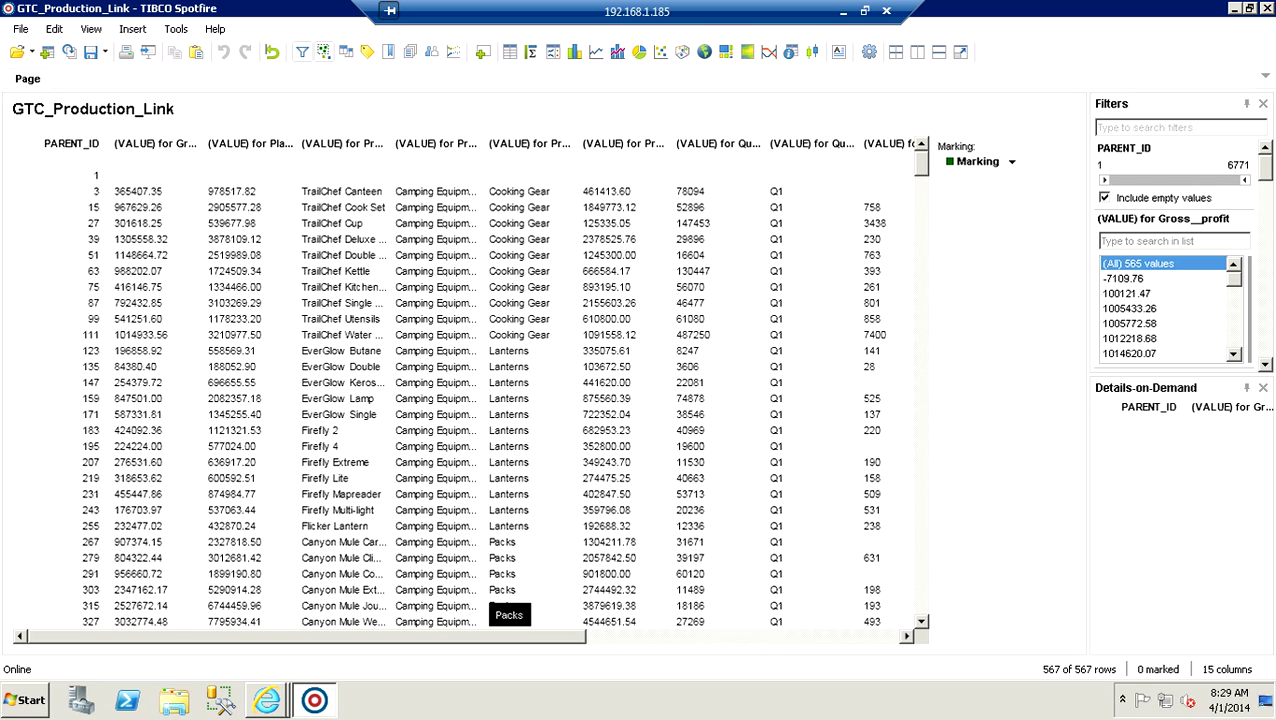
Scroll across the 567-row table to review its columns, then open the File menu.
drag(586, 636, 650, 636)
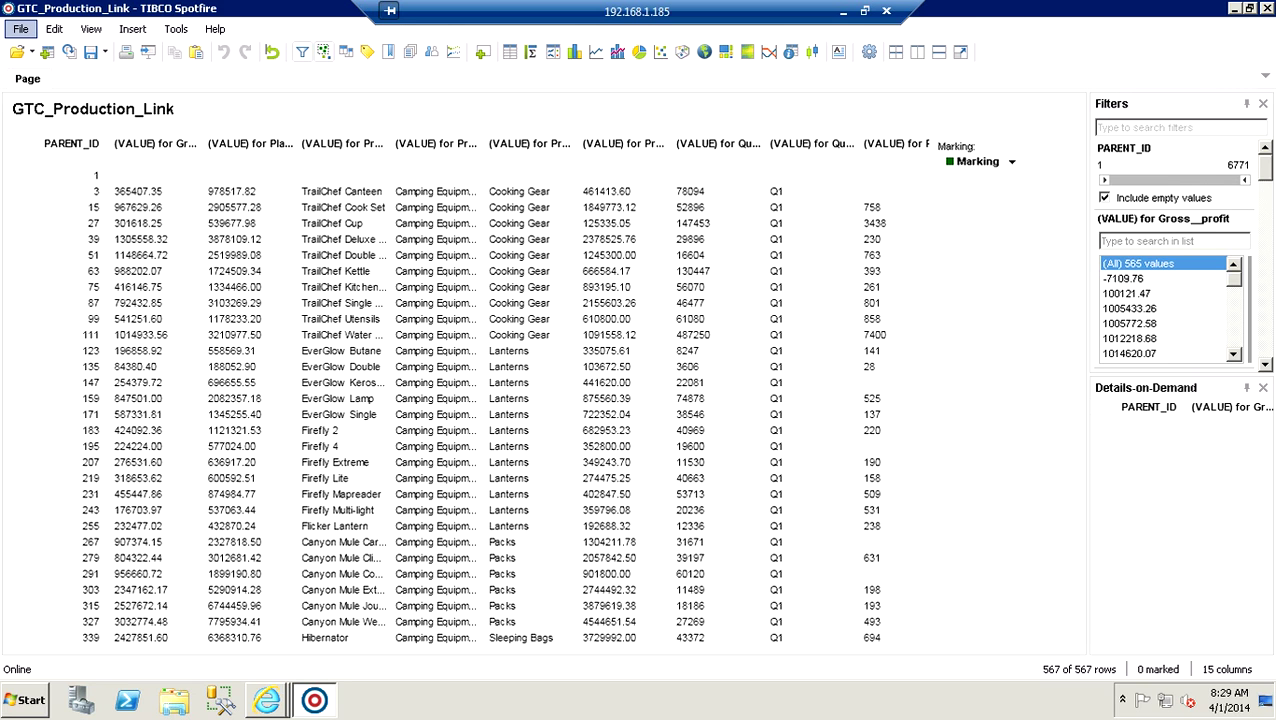
click(20, 28)
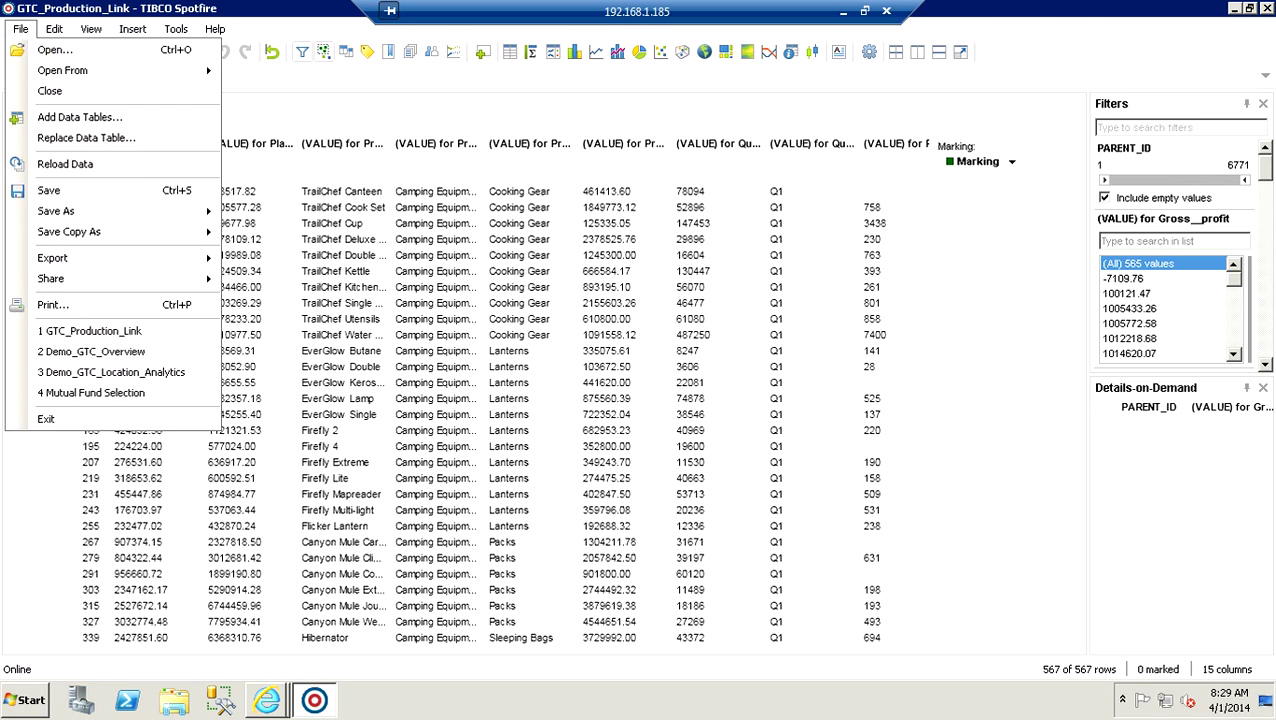
Discard GTC_Production_Link unsaved and load Demo_GTC_Overview with its 567-row GTC_Link3 table.
click(42, 91)
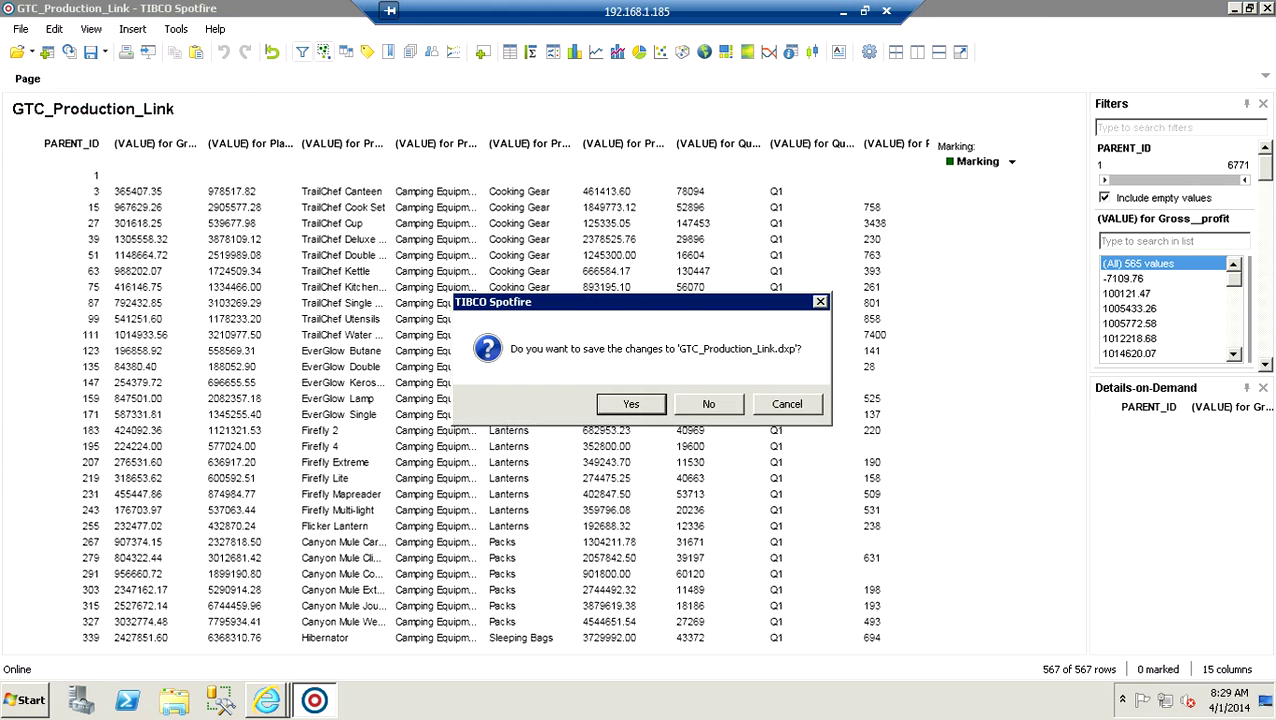
click(708, 403)
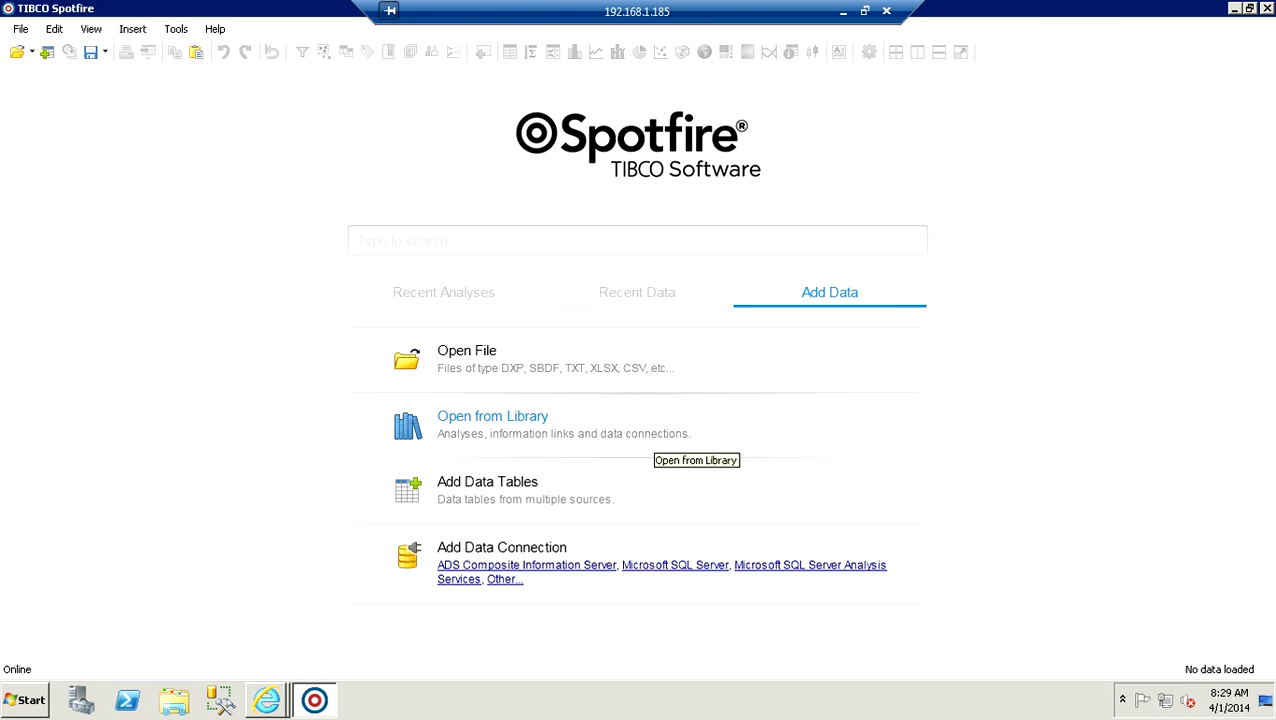
click(654, 433)
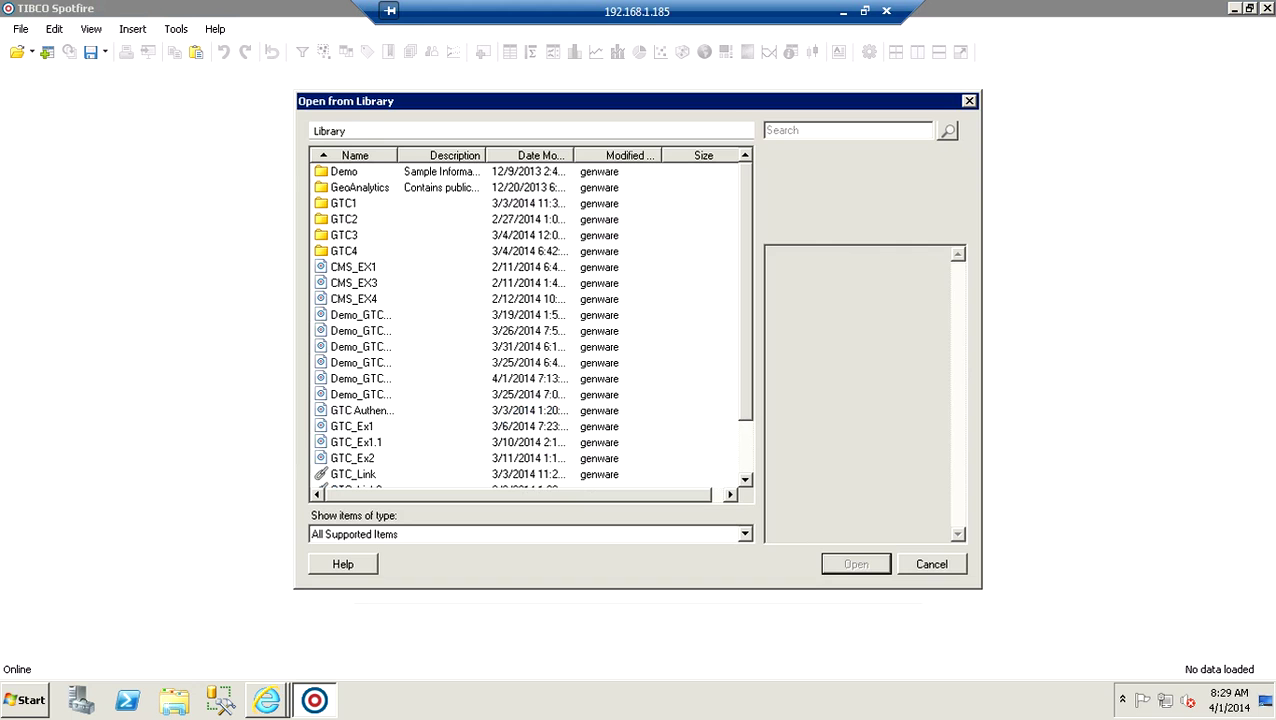
drag(397, 155, 474, 155)
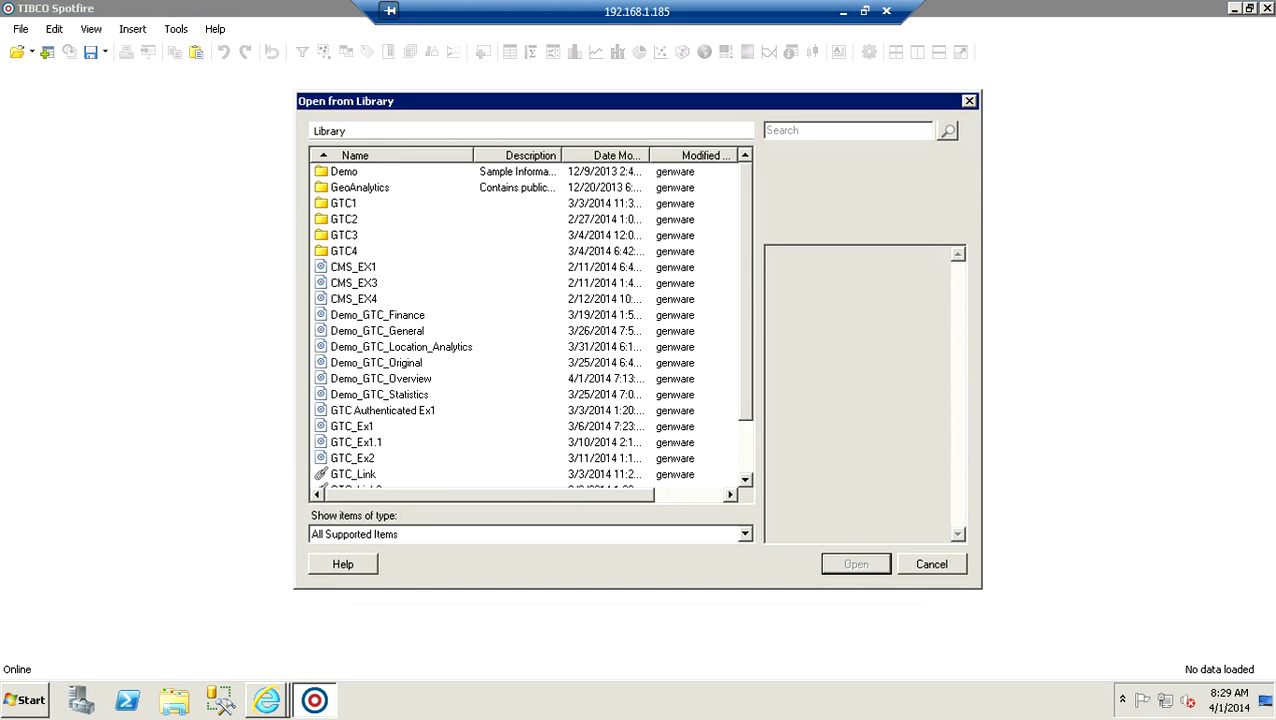
double_click(395, 380)
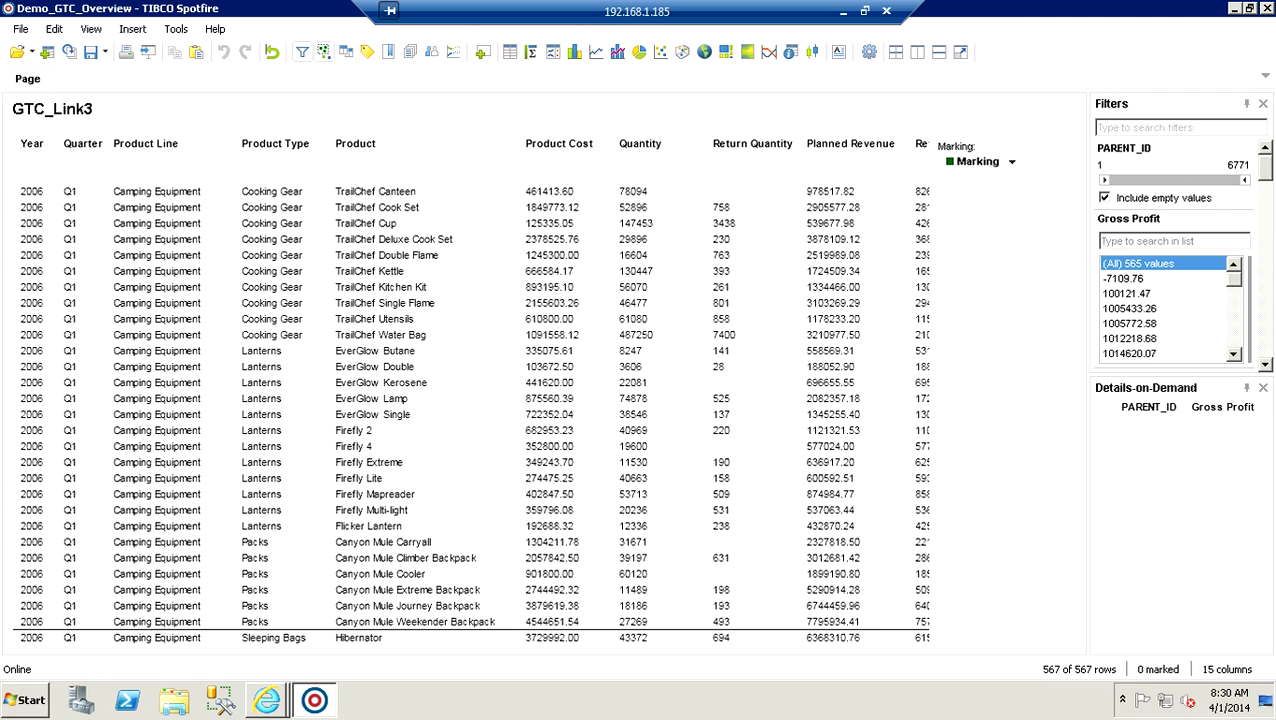
Close Demo_GTC_Overview from the File menu and bring the Cognos GO Sales Query window forward.
scroll(462, 390, right, 3)
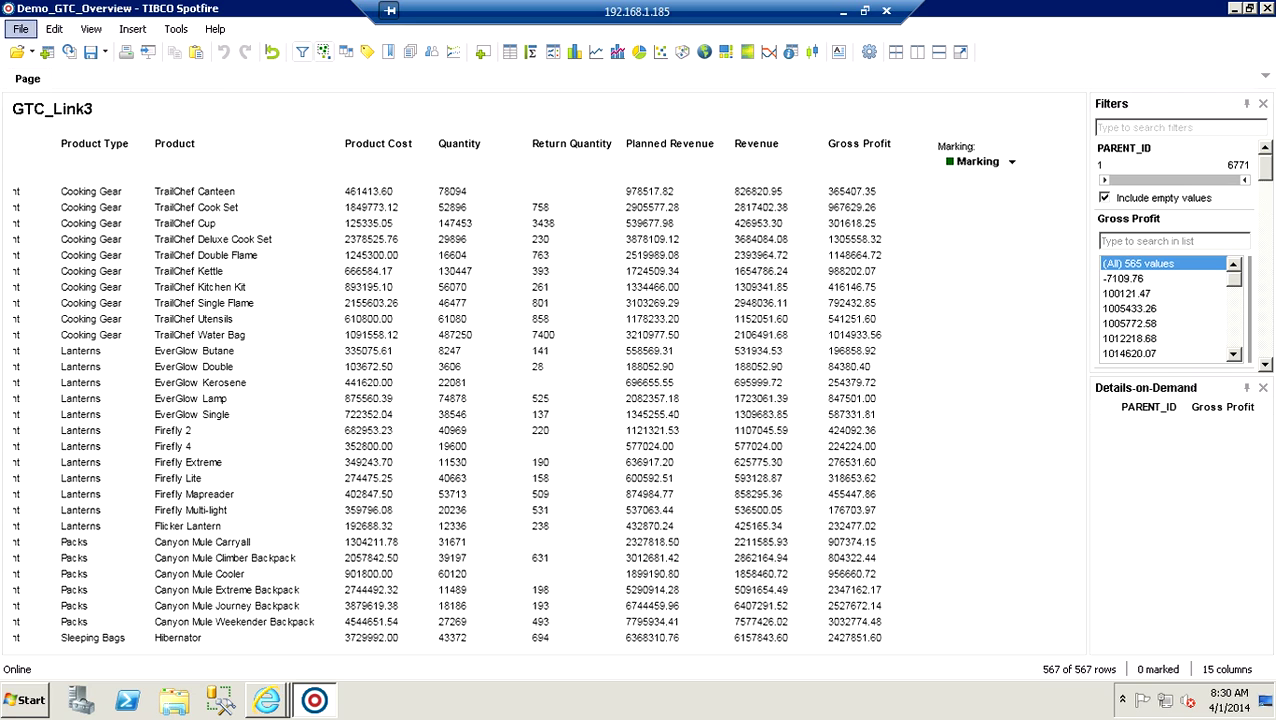
click(20, 29)
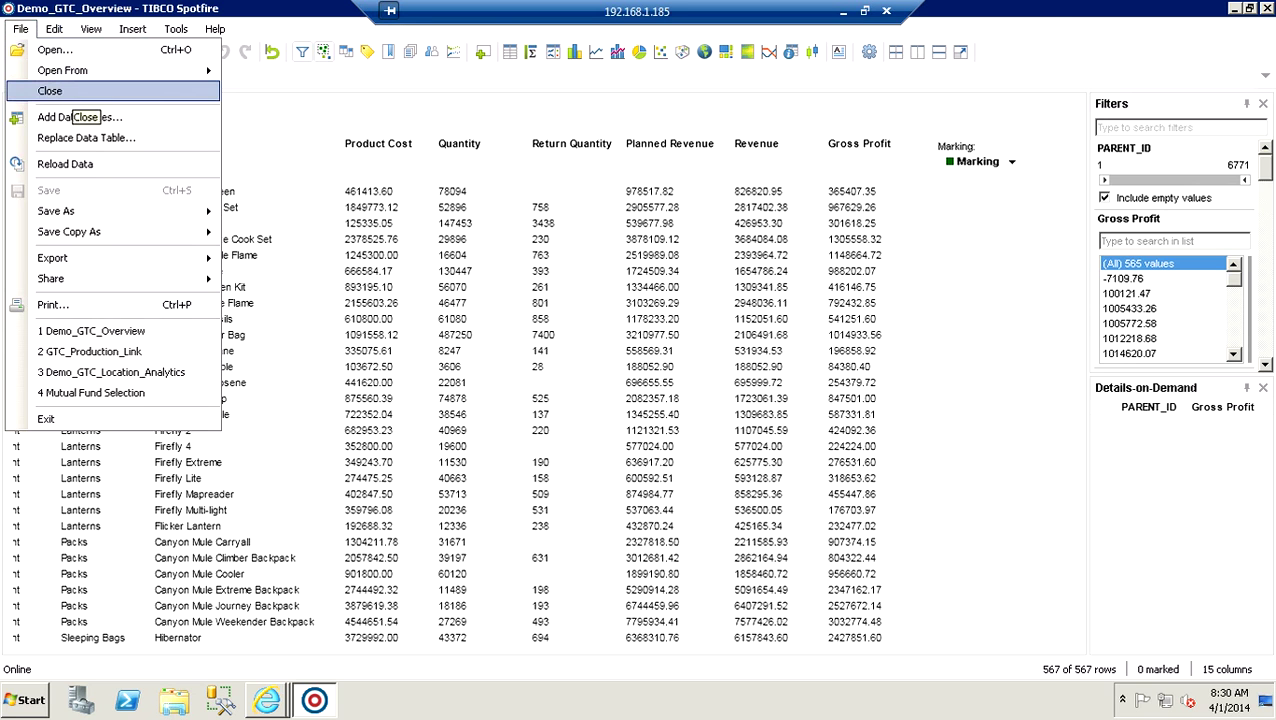
click(70, 92)
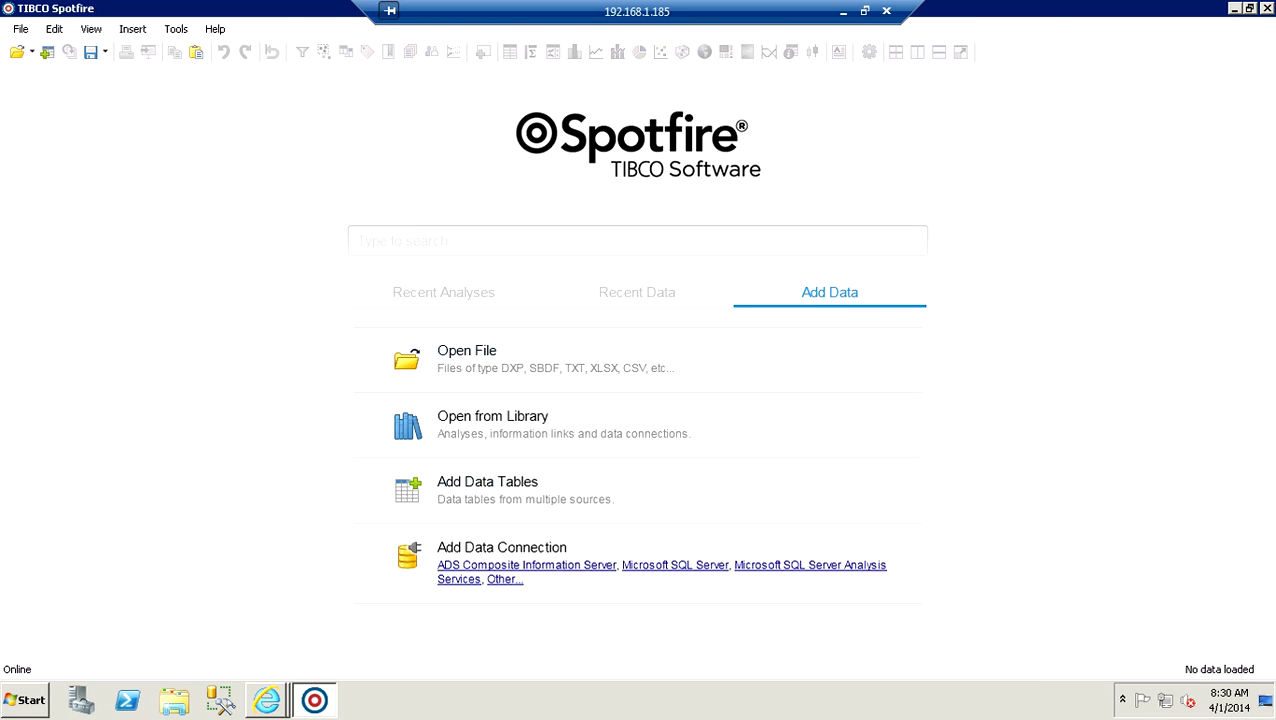
mouse_move(266, 700)
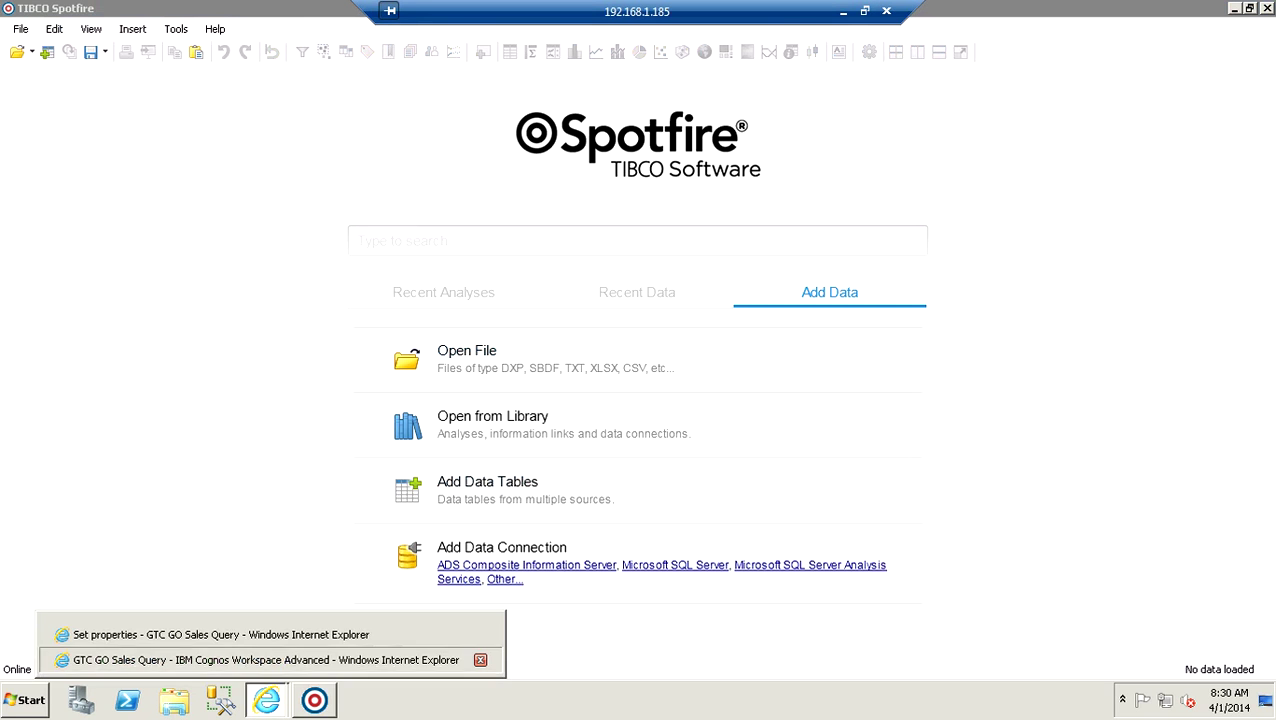
click(265, 660)
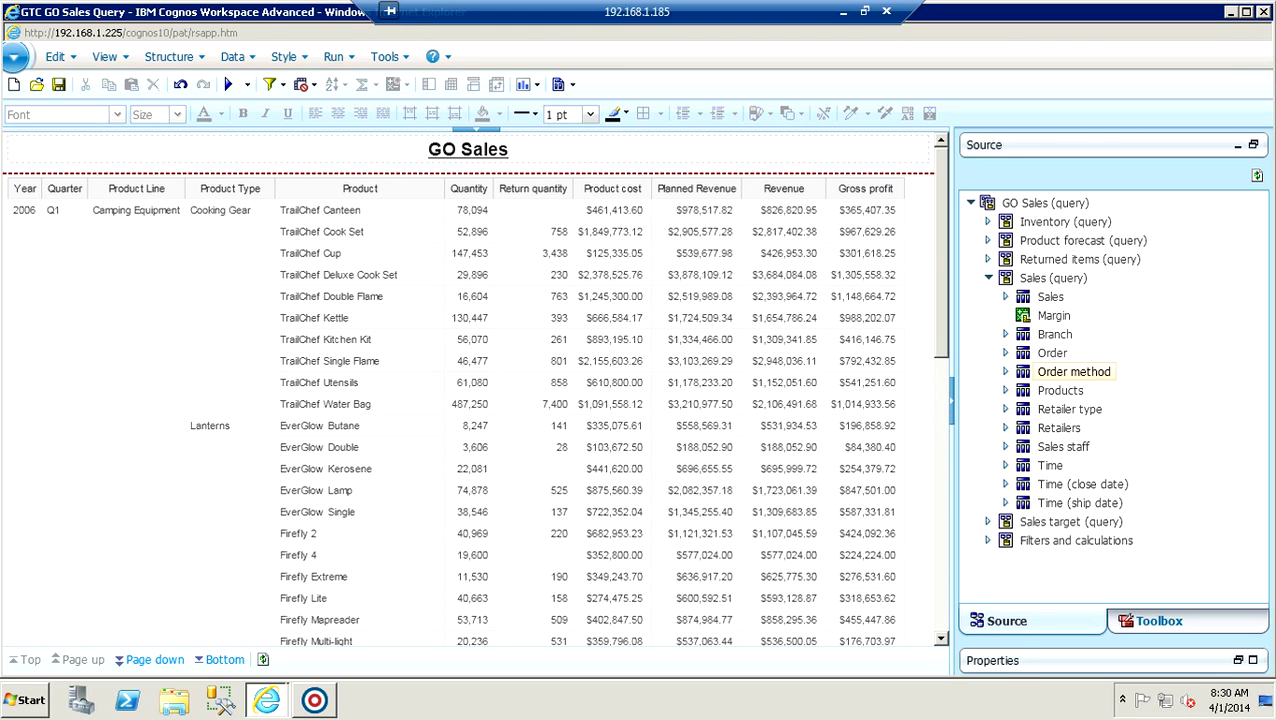
Insert Sales > Order method type before Quantity, save the query, and return to Spotfire.
click(1006, 371)
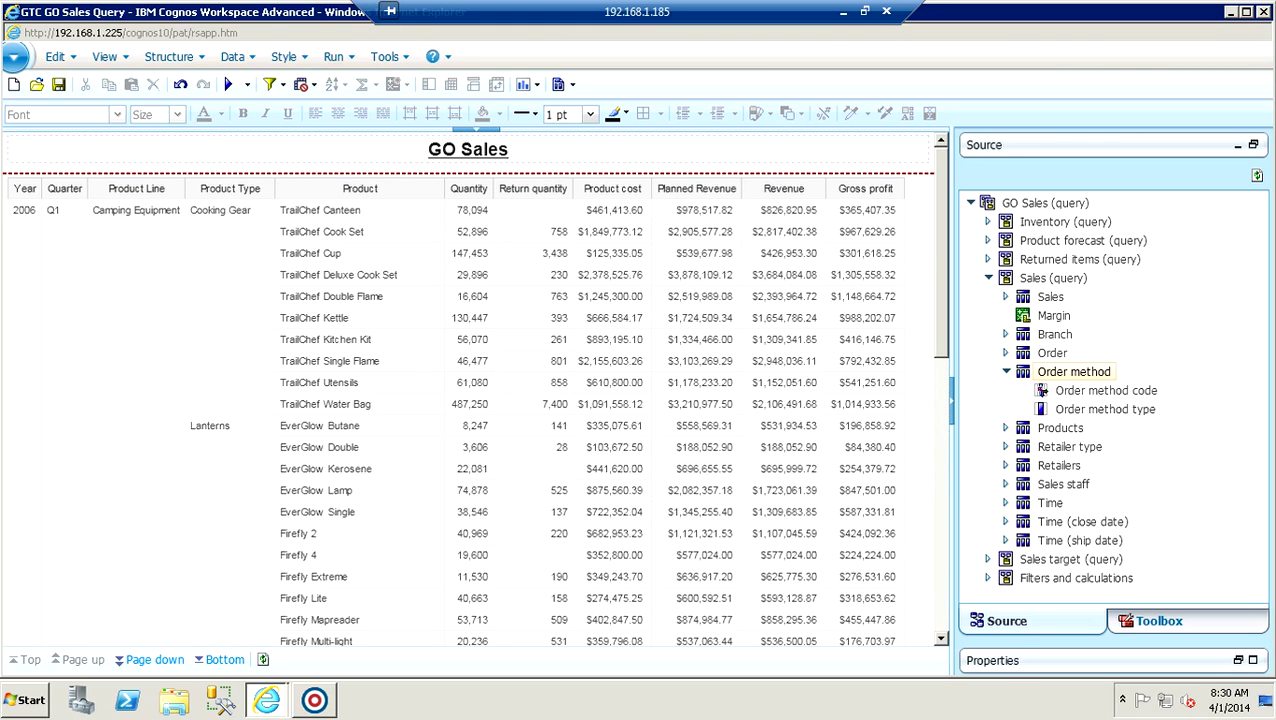
drag(1100, 414, 467, 231)
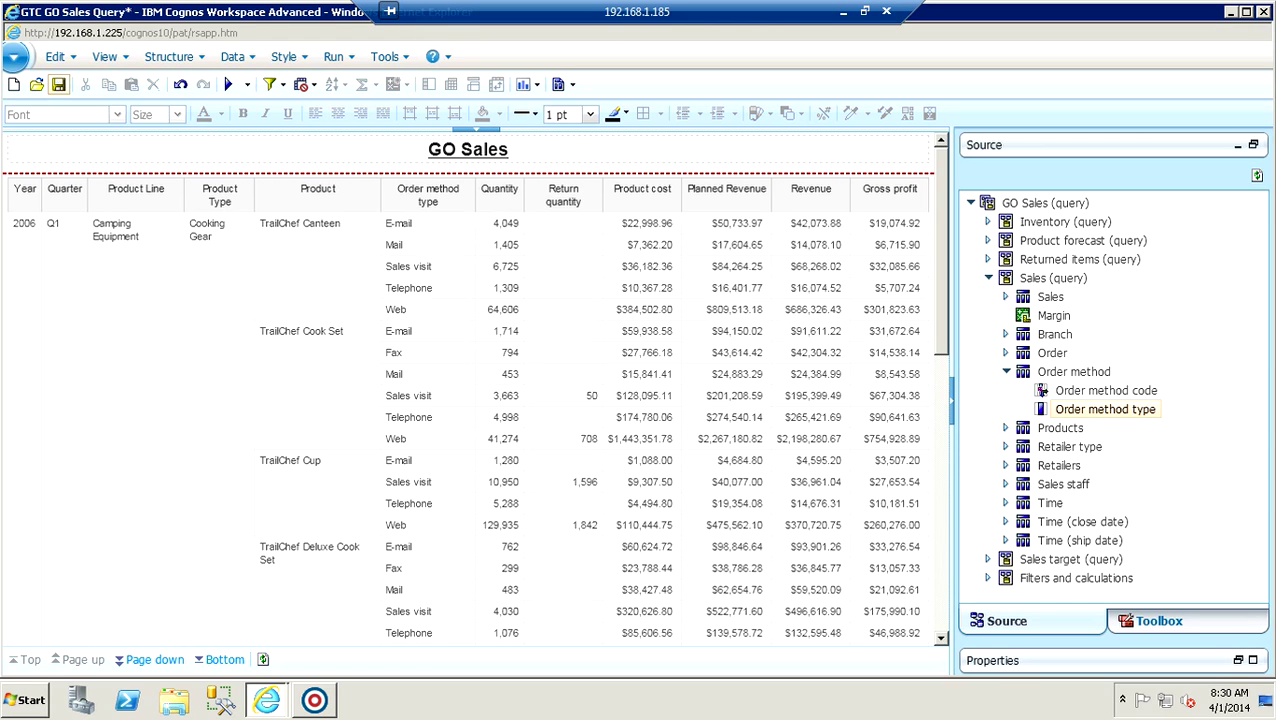
click(58, 84)
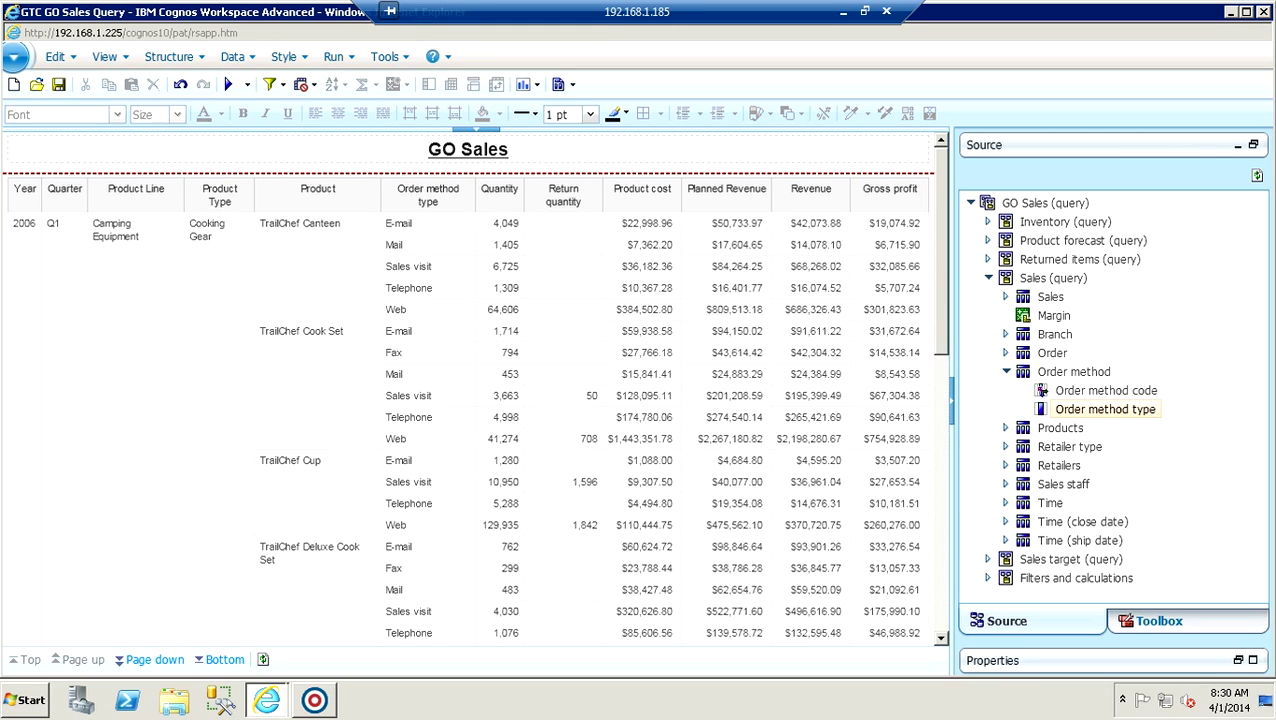
click(314, 700)
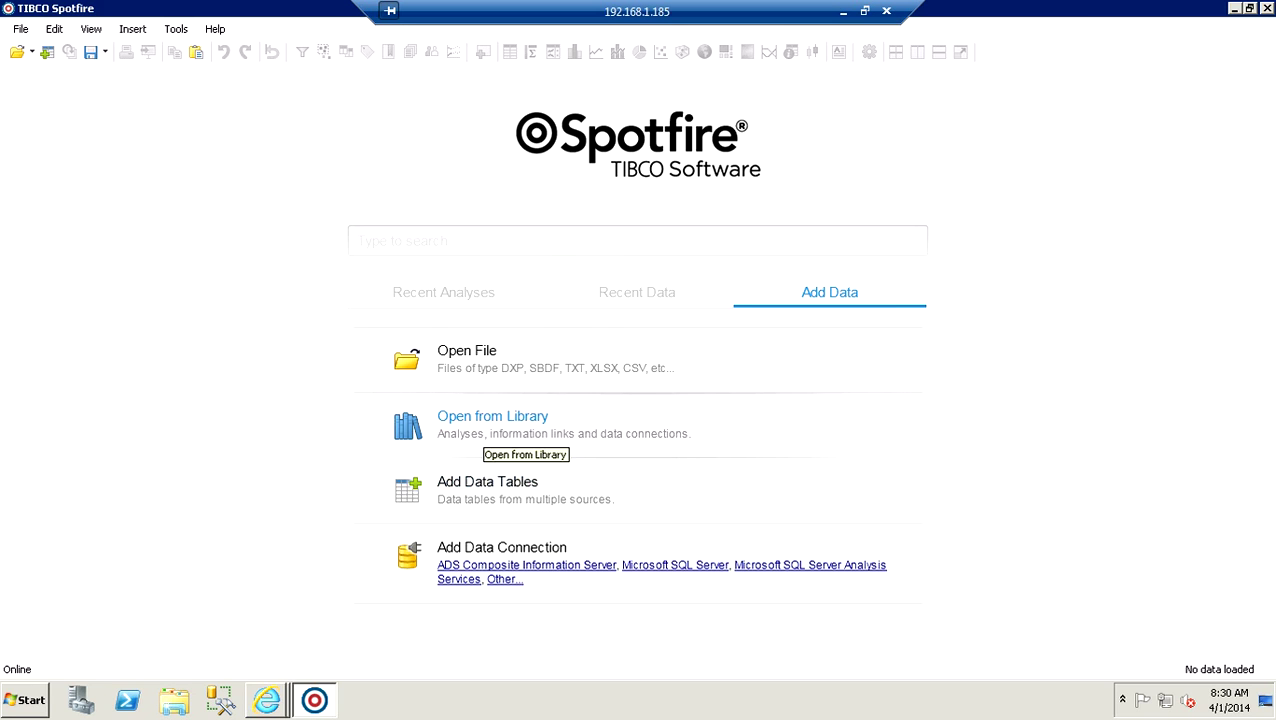
Reload Demo_GTC_Overview from the library and scroll its 2,615-row, 16-column GTC_Link3 table.
click(486, 430)
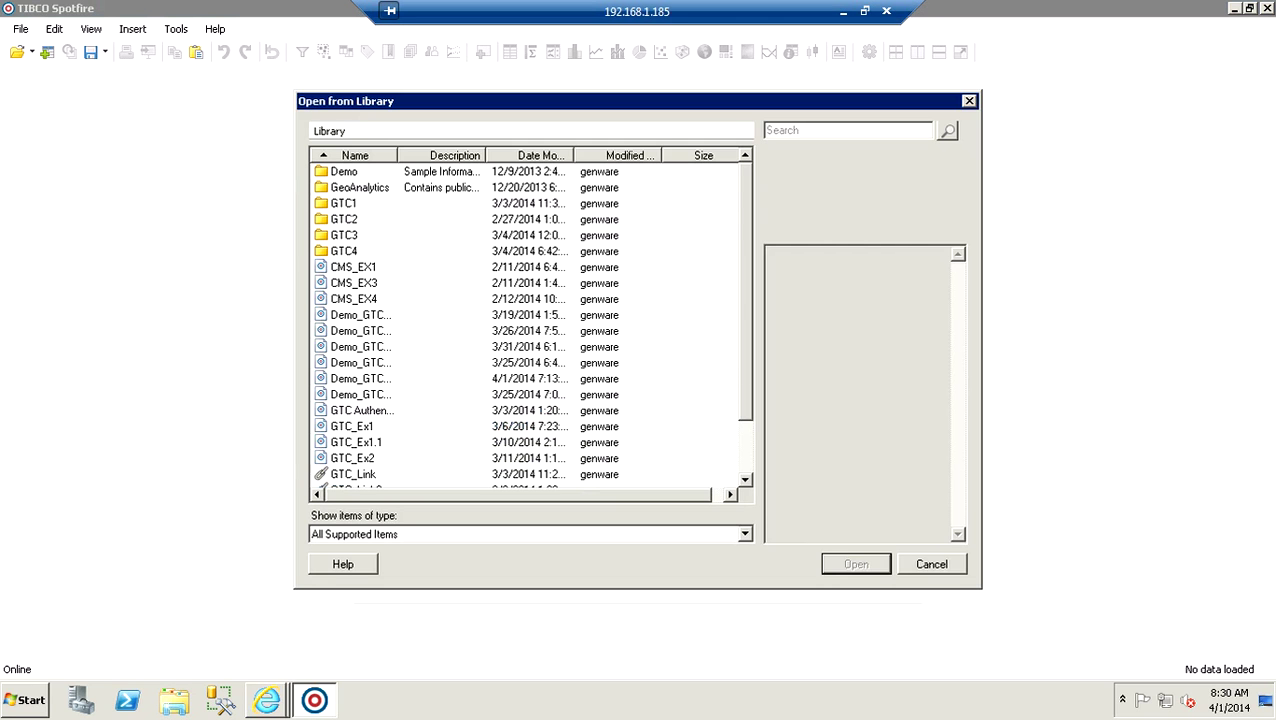
drag(398, 155, 468, 155)
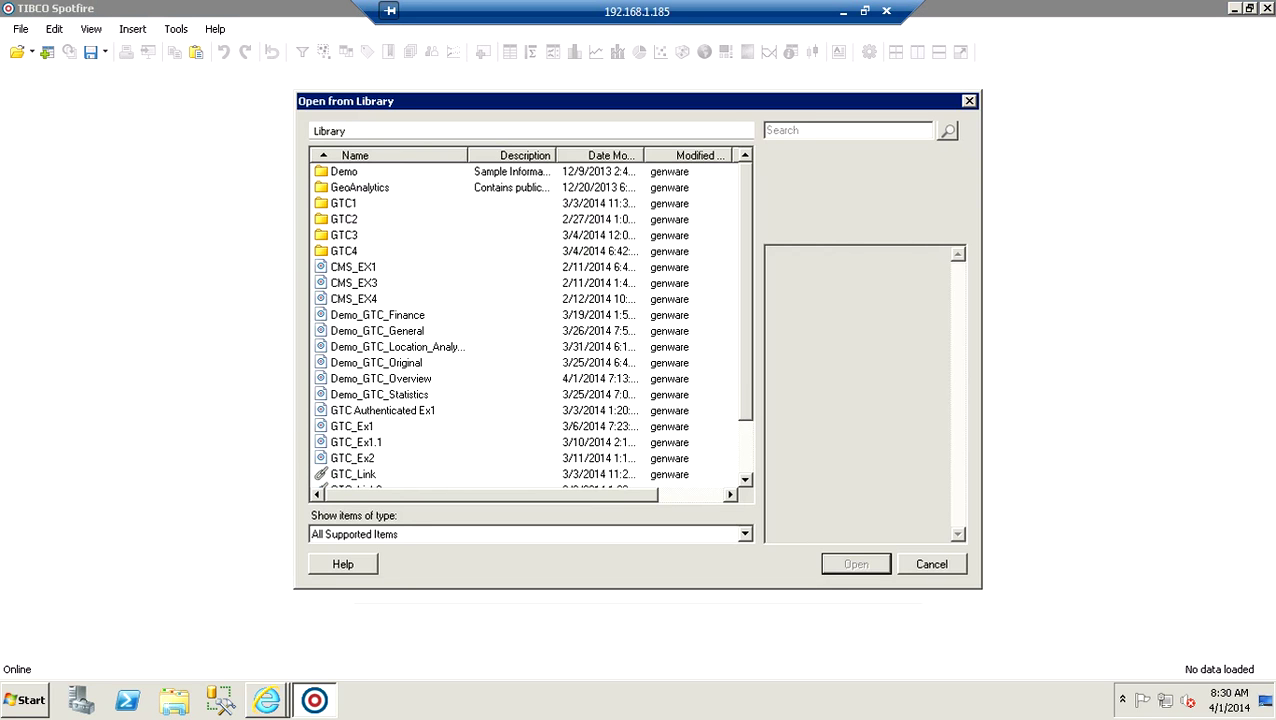
click(395, 378)
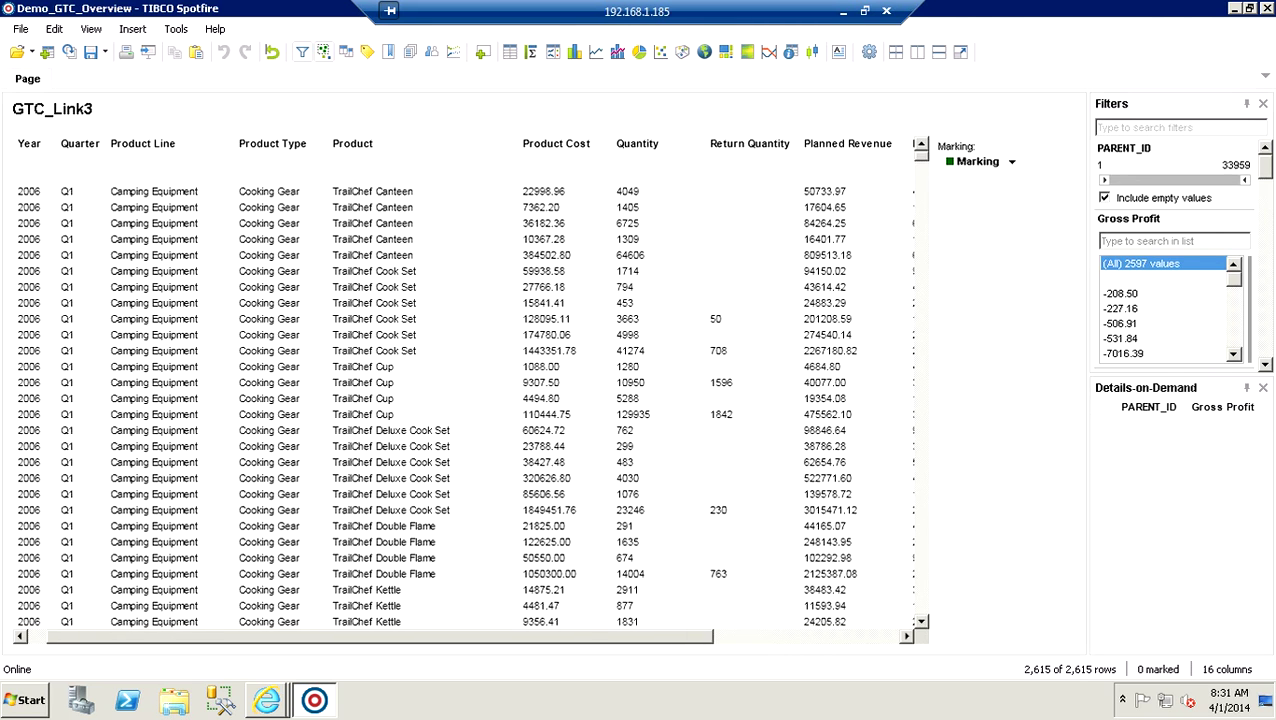
scroll(459, 391, right, 5)
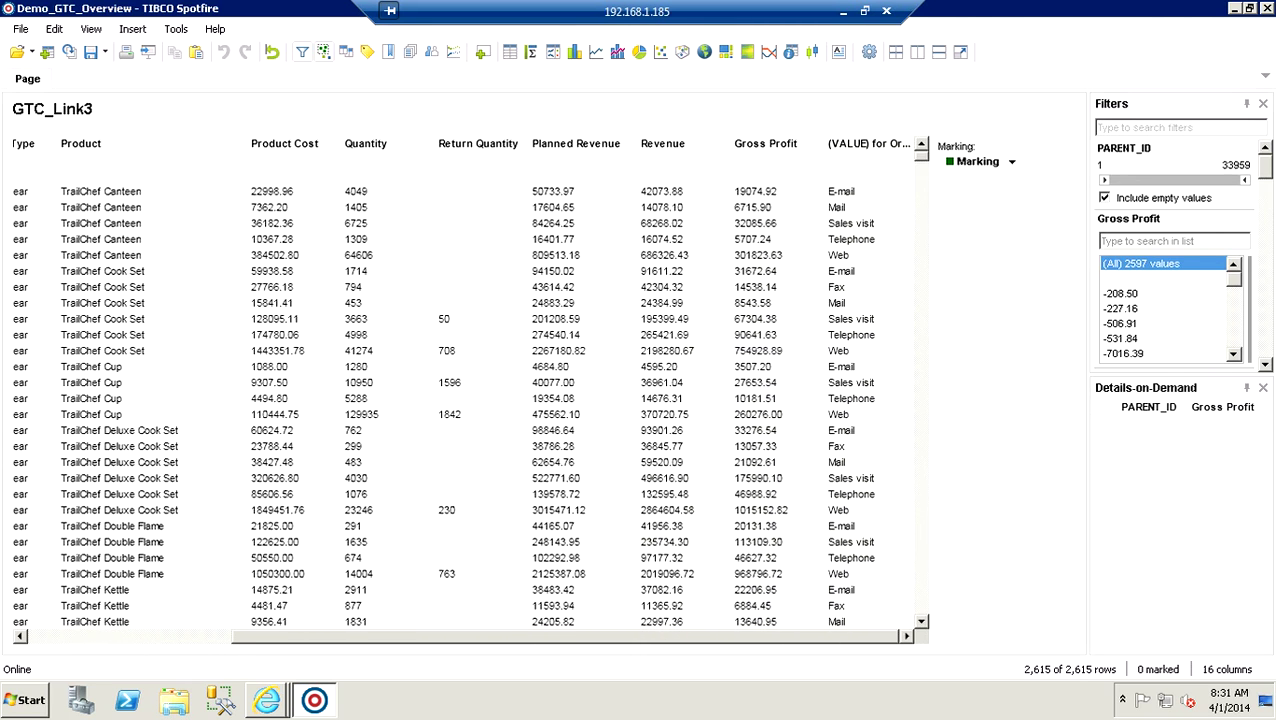